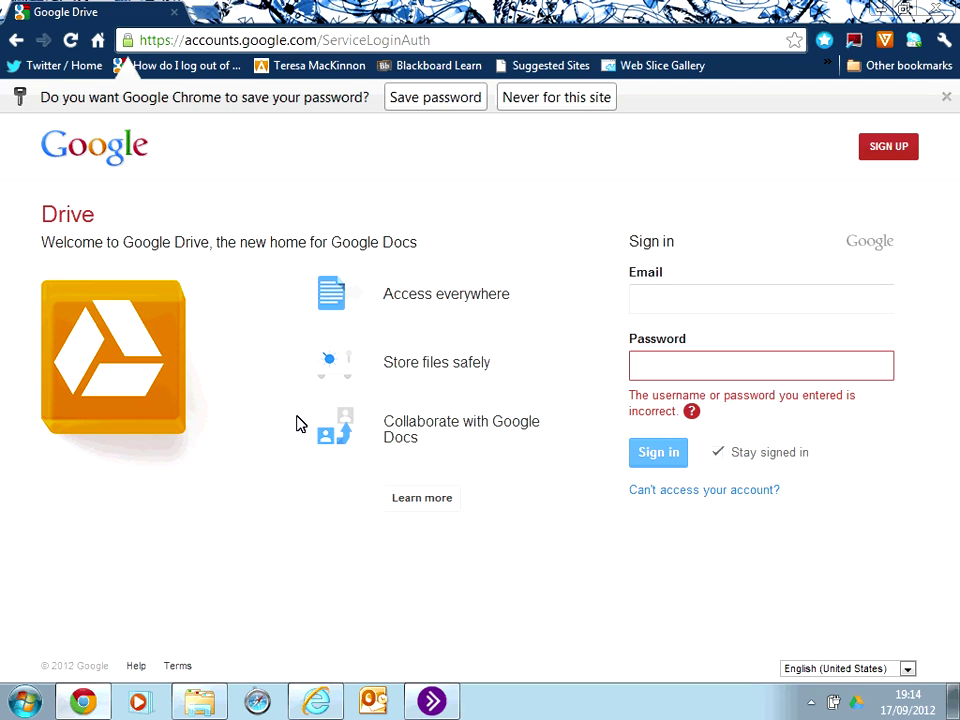
Enter and correct the account's e-mail address, then type the password and sign in.
left_click(636, 298)
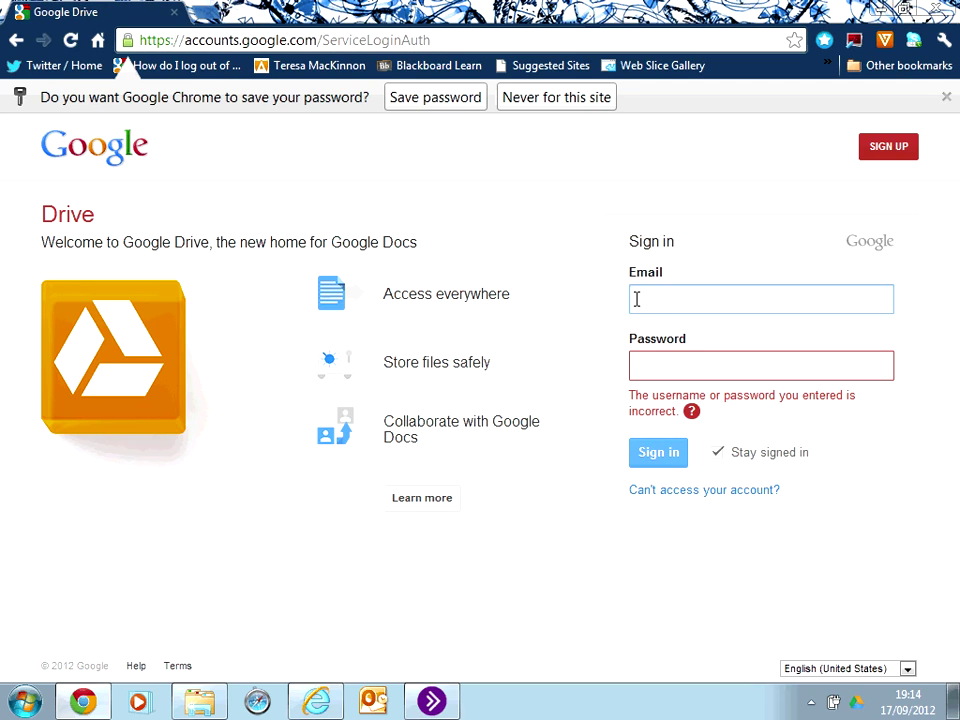
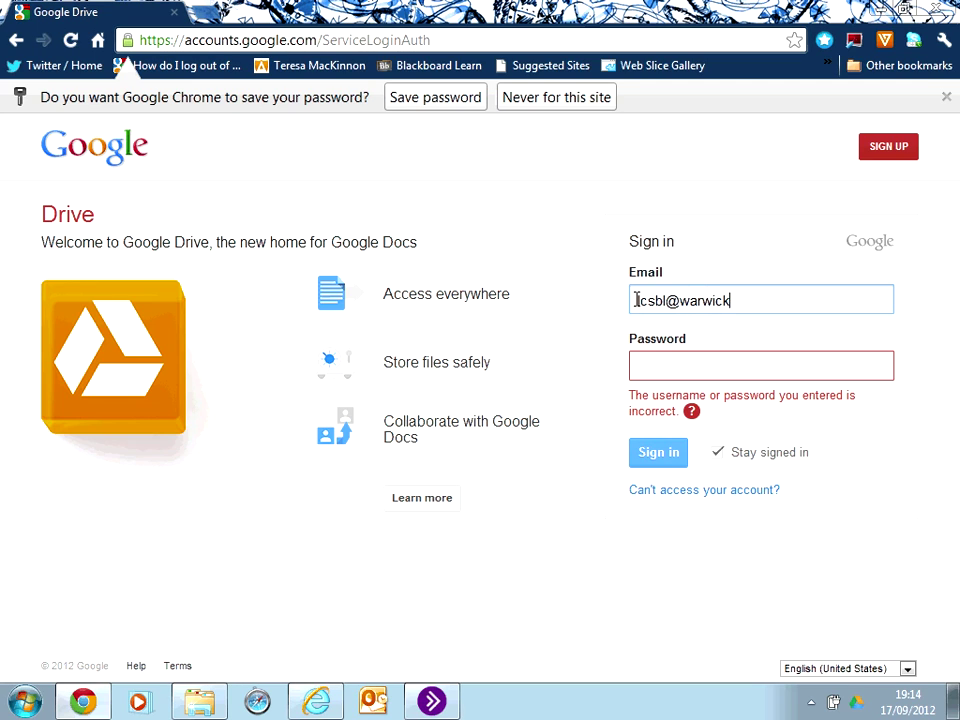
left_click(636, 300)
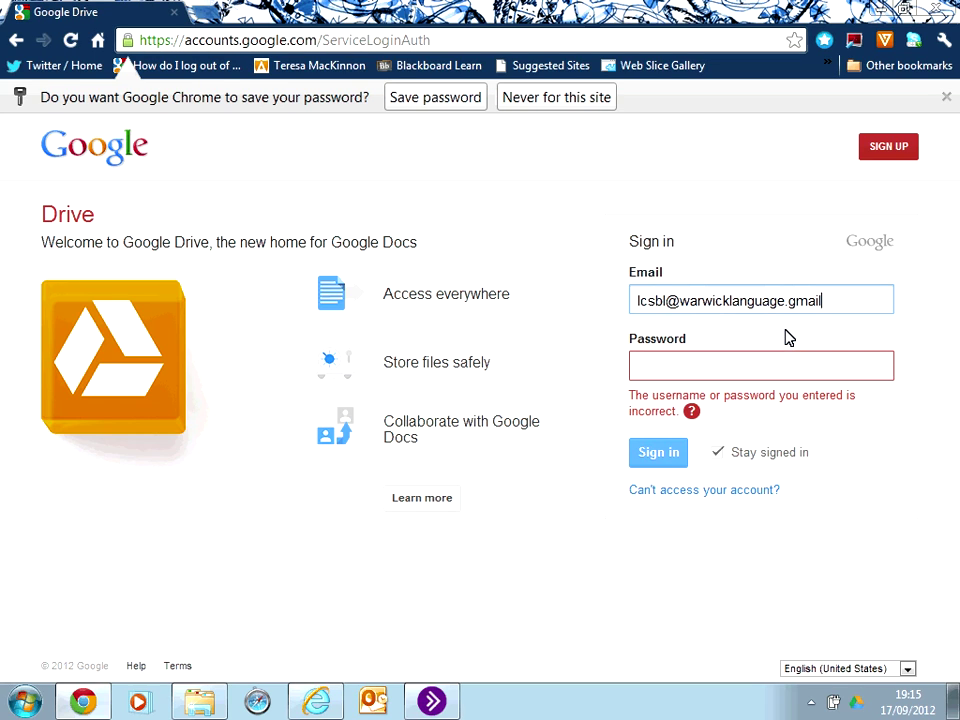
type(".org.uk")
left_click(729, 365)
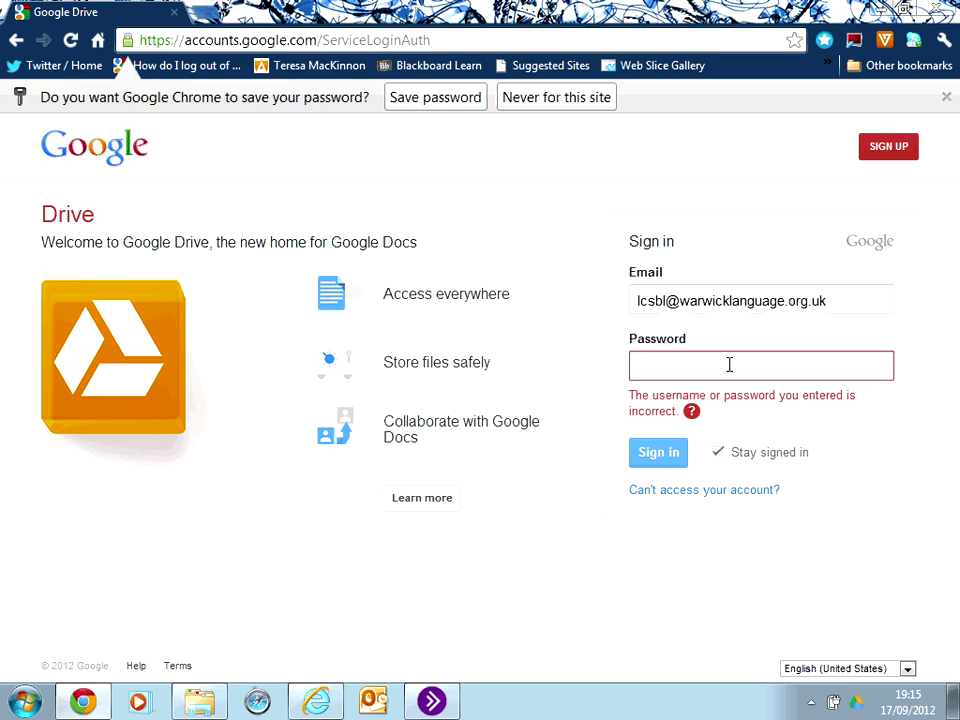
type("••••••••")
key("Return")
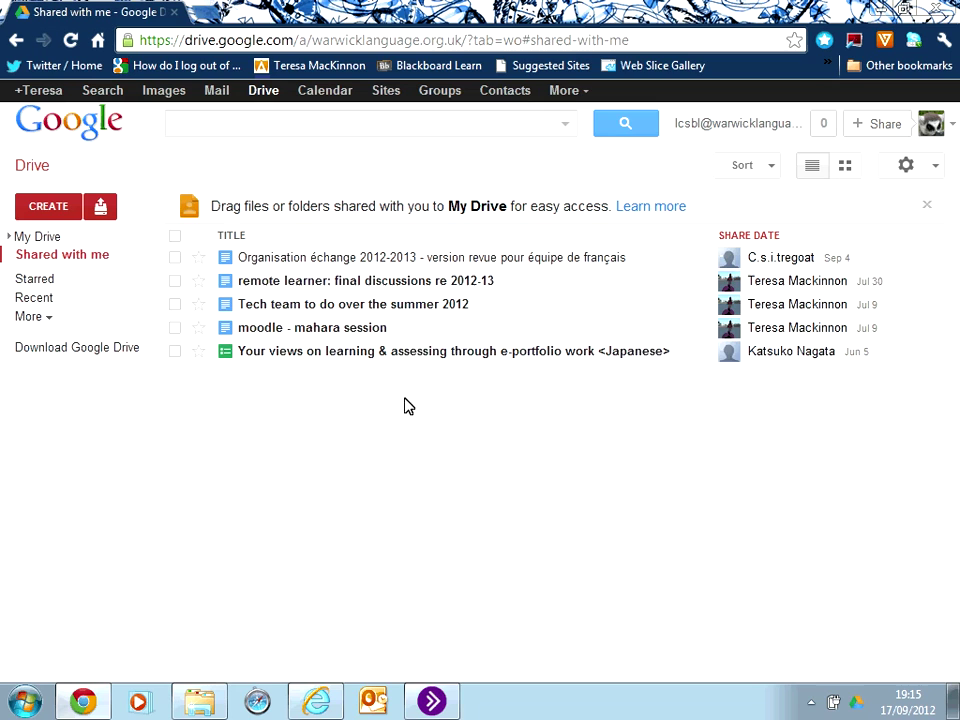
Open the CREATE menu listing Document, Presentation, Spreadsheet, Form, Drawing and Folder.
left_click(408, 283)
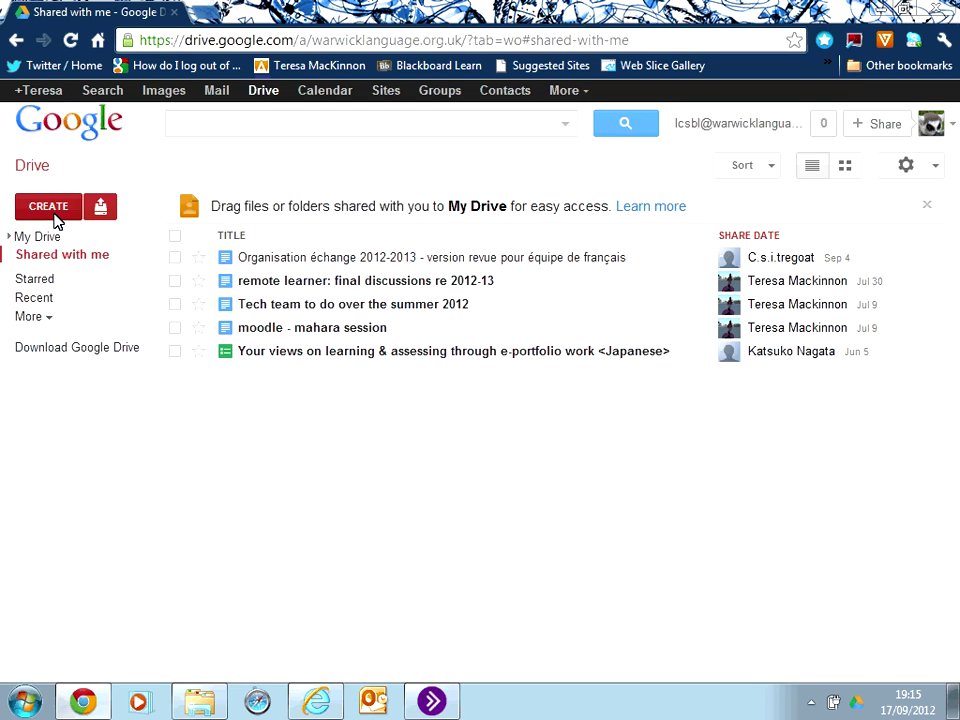
left_click(50, 207)
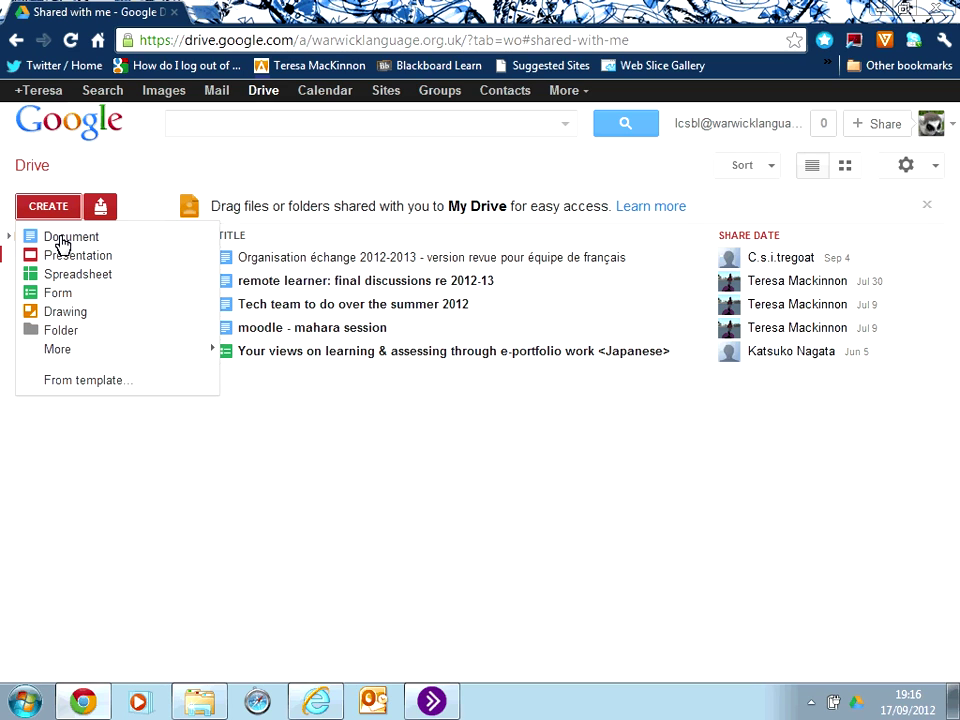
Create a new blank Google Docs document and rename it 'demo'.
left_click(62, 242)
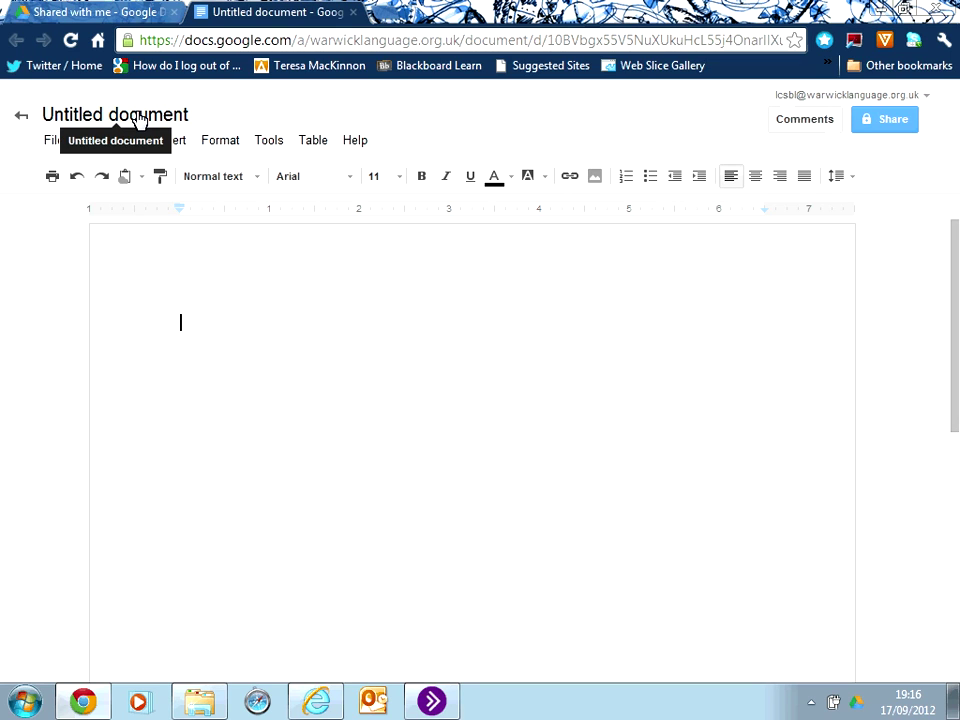
left_click(138, 118)
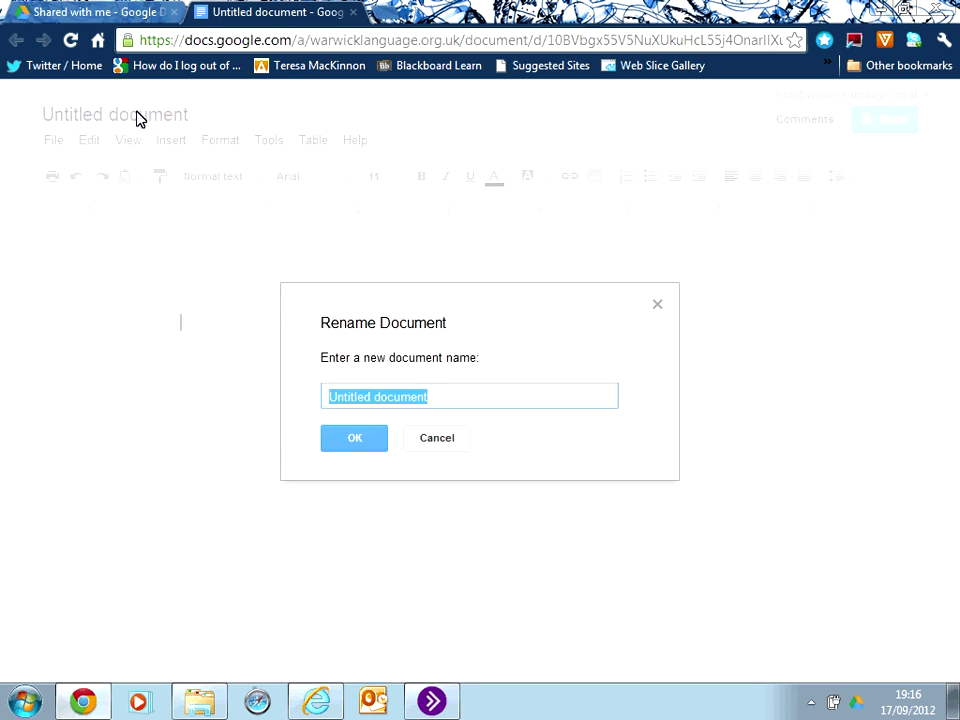
key("BackSpace")
type("demo")
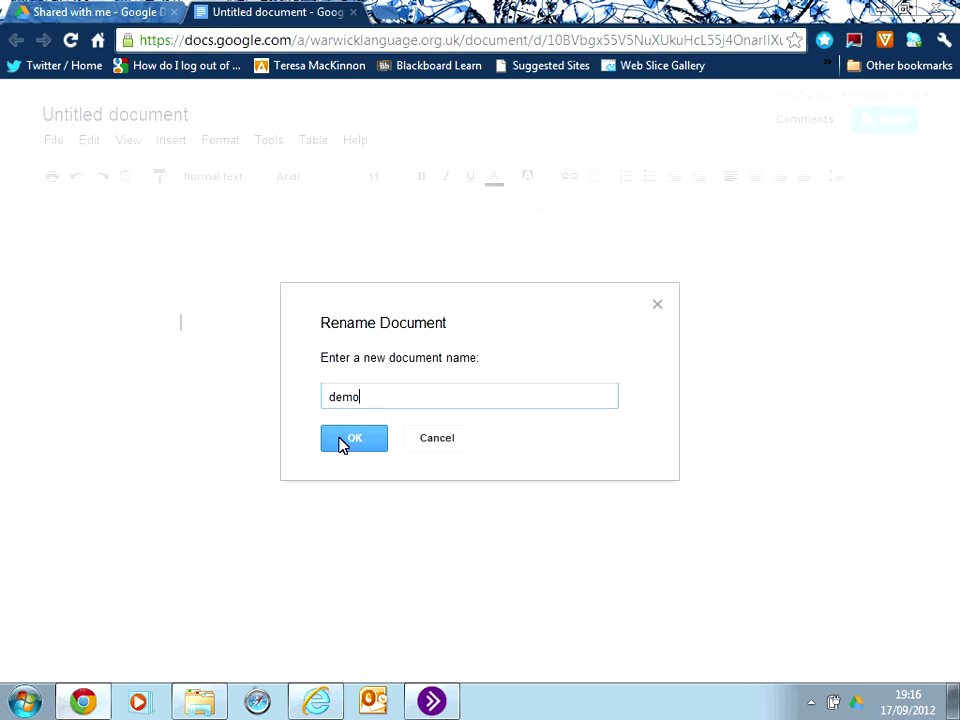
left_click(340, 437)
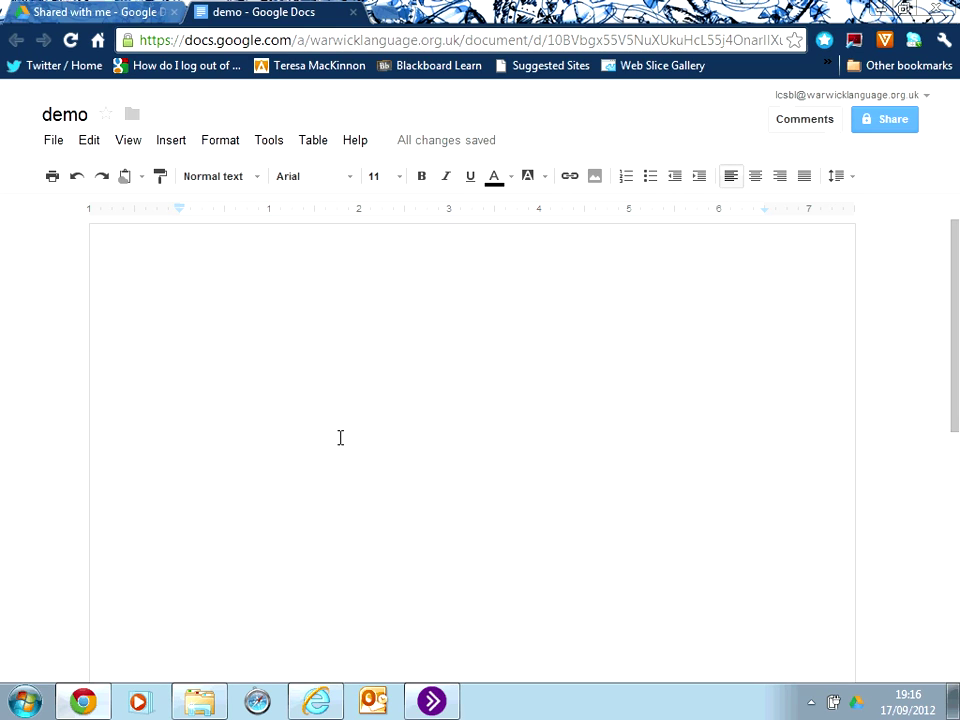
Type the line "let's put our ideas together..." in the document body.
type("Iet's put pu")
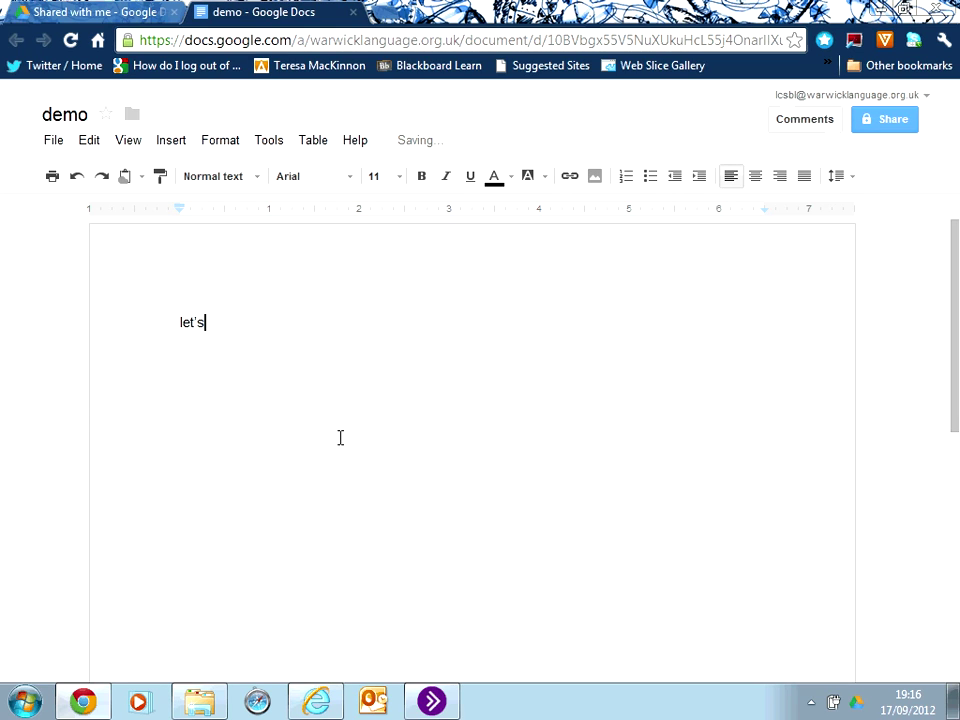
type("r")
key("BackSpace")
key("BackSpace")
key("BackSpace")
type("oou")
key("BackSpace")
key("BackSpace")
type("ur ideas toge")
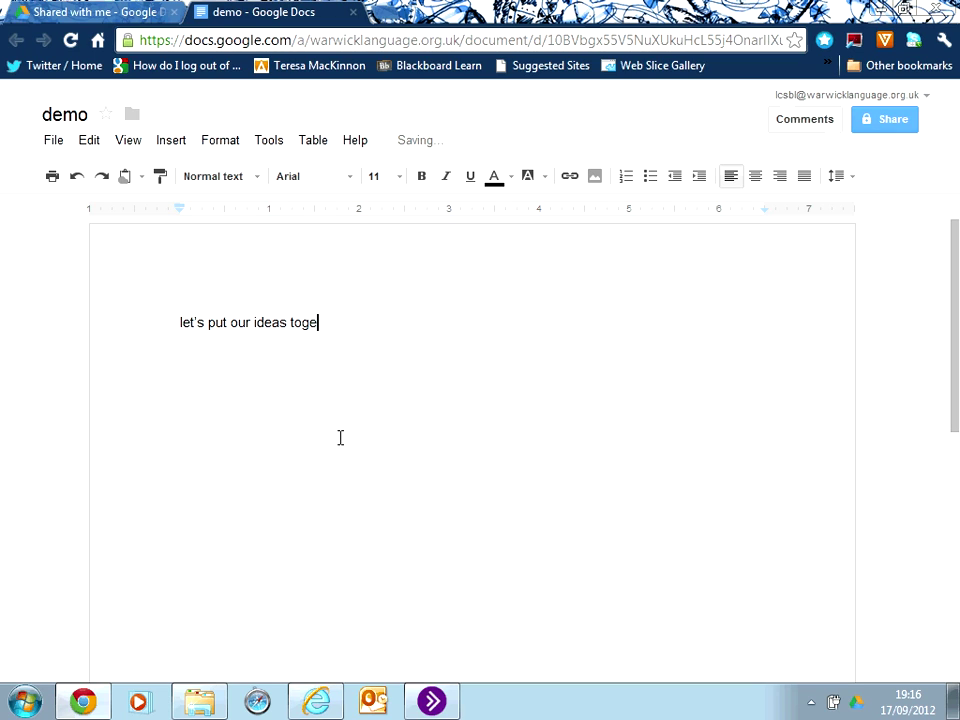
type("ther...")
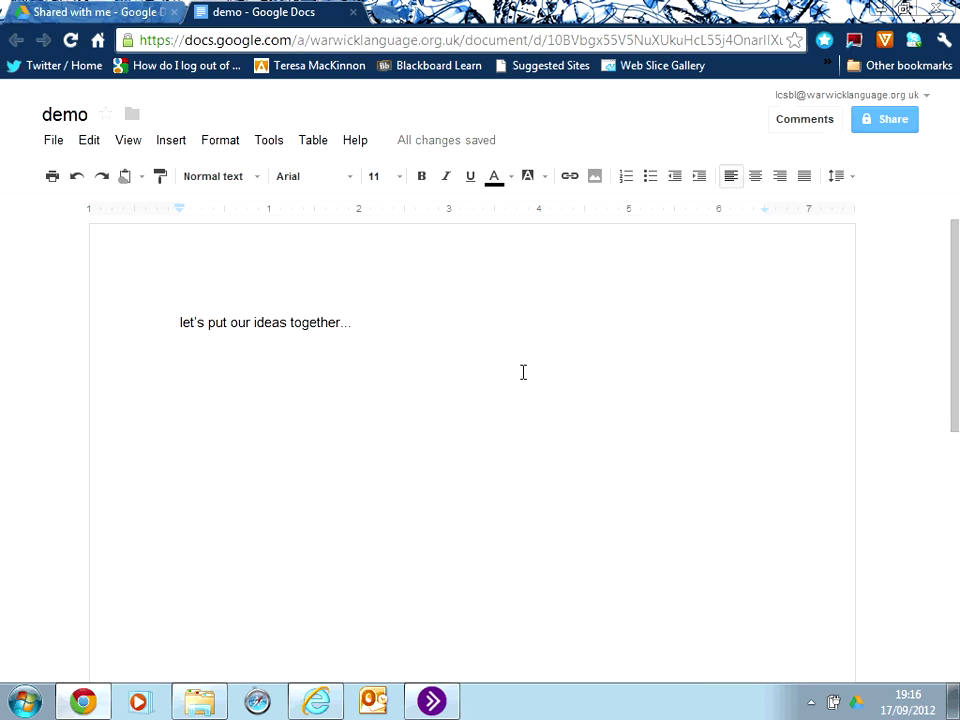
Open demo's sharing settings, check the share link, and focus the Add people field.
left_click(877, 119)
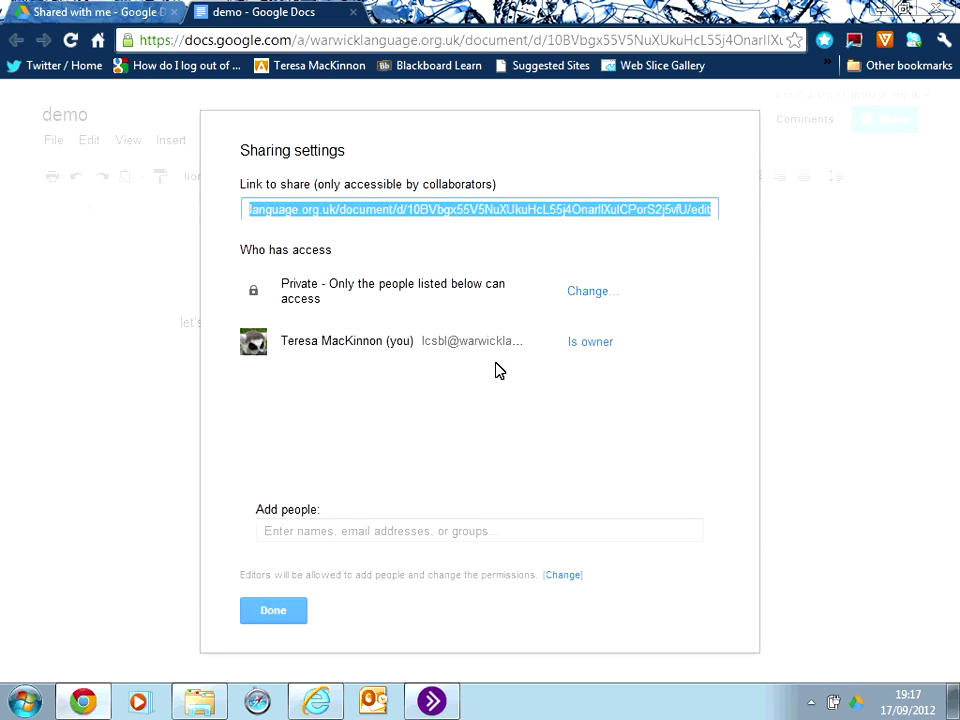
left_click(372, 531)
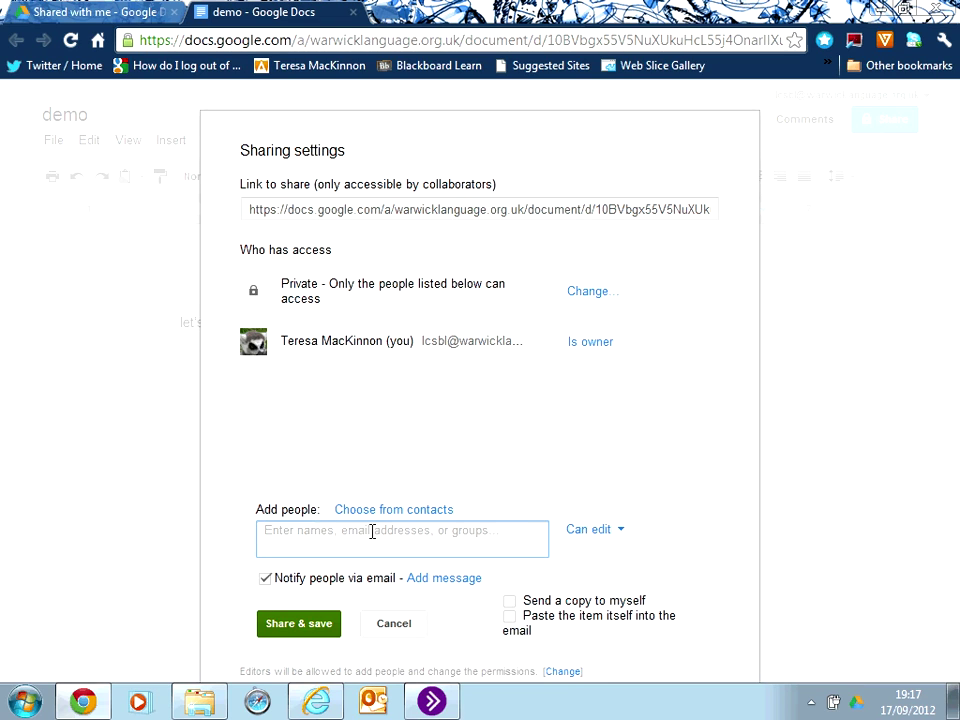
left_click(464, 216)
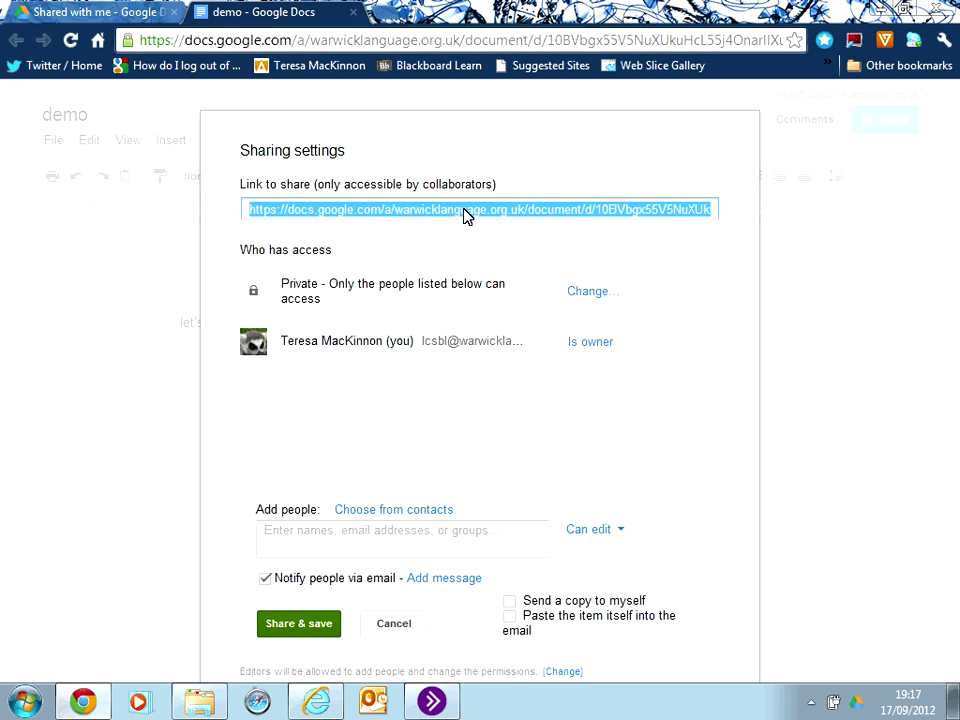
left_click(447, 450)
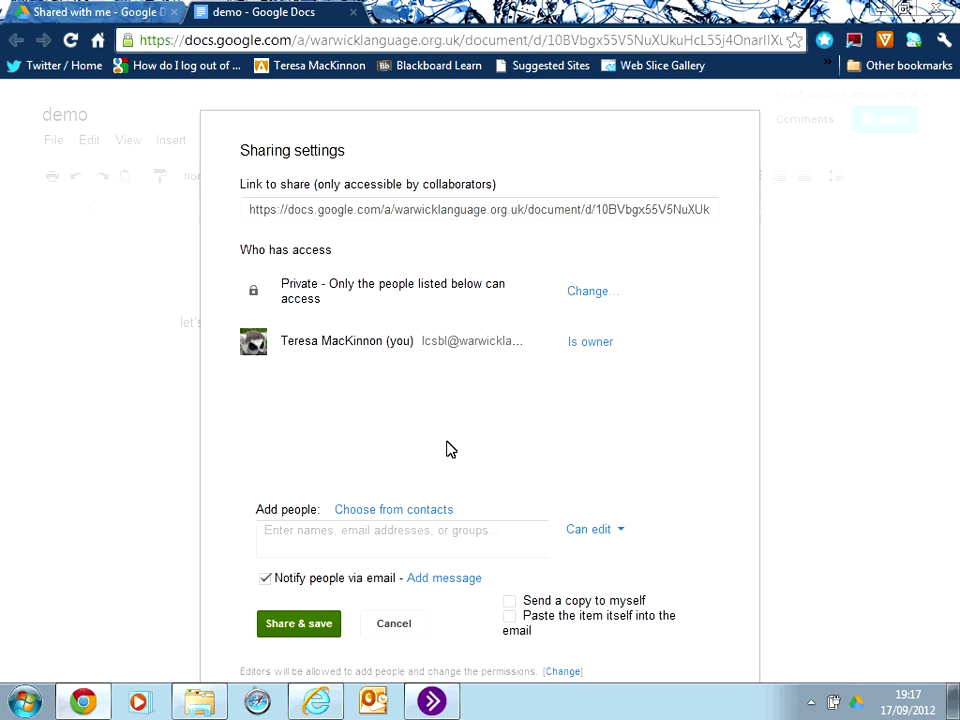
left_click(395, 536)
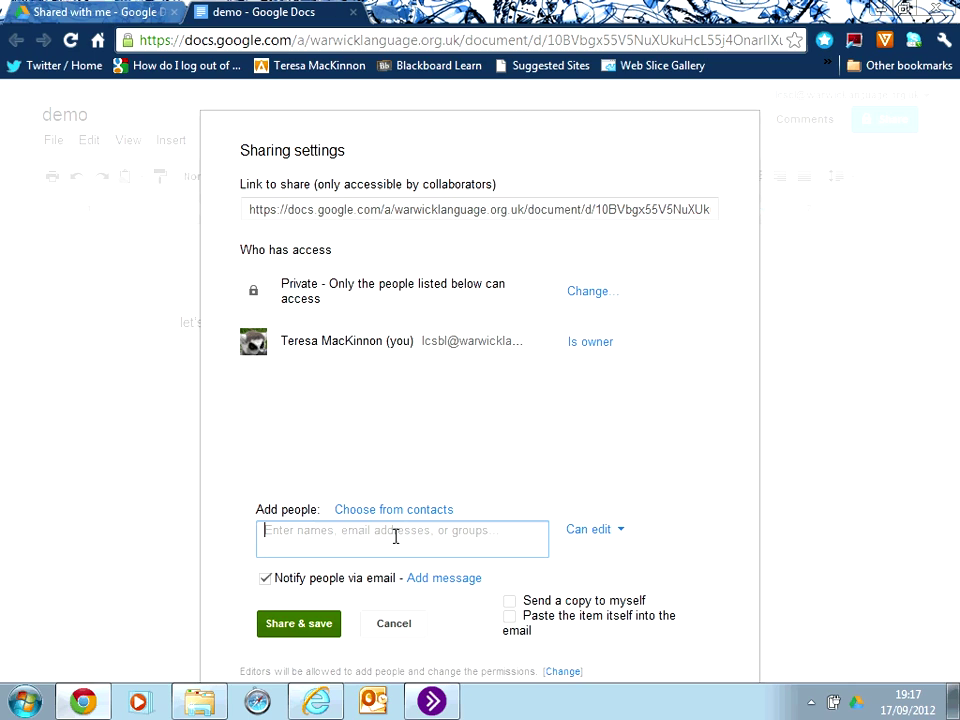
Add the suggested collaborator's e-mail address under Add people with Can edit permission.
type("cl")
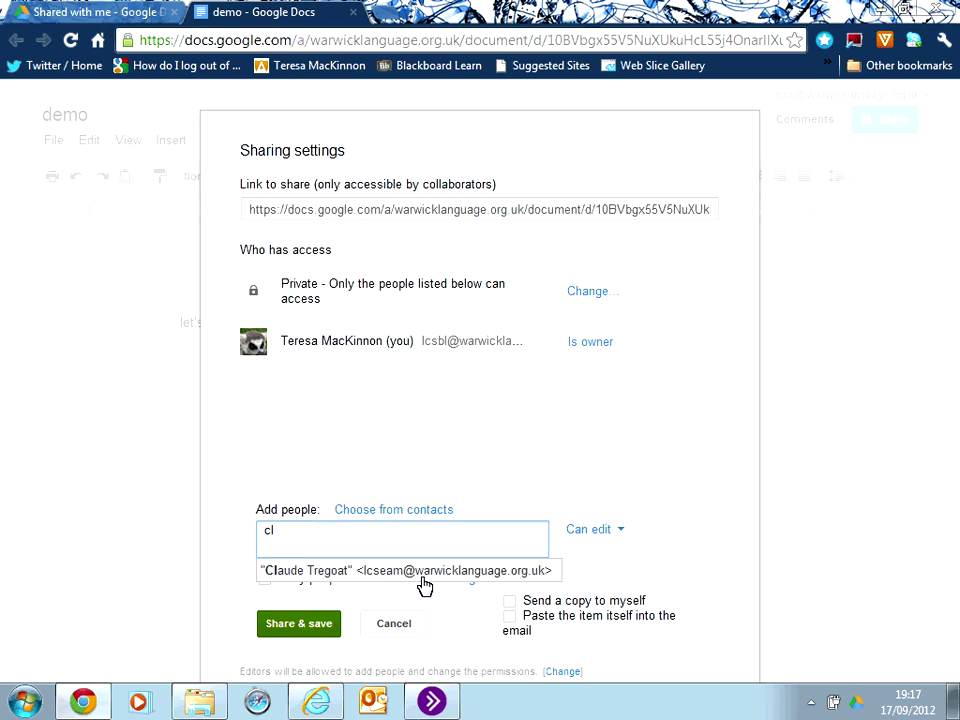
left_click(424, 585)
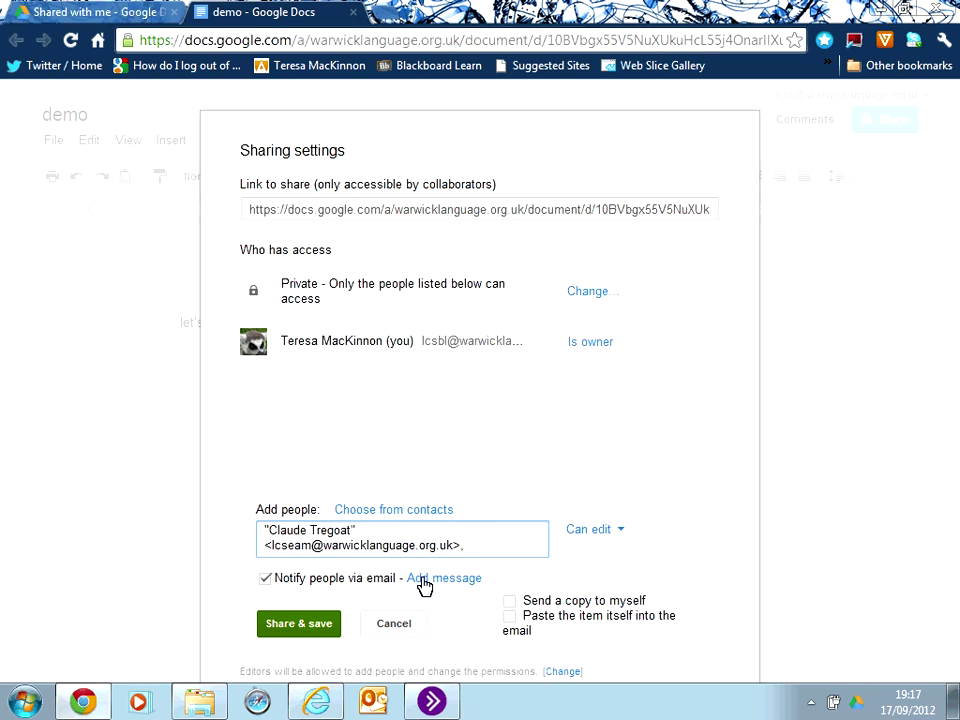
left_click(622, 533)
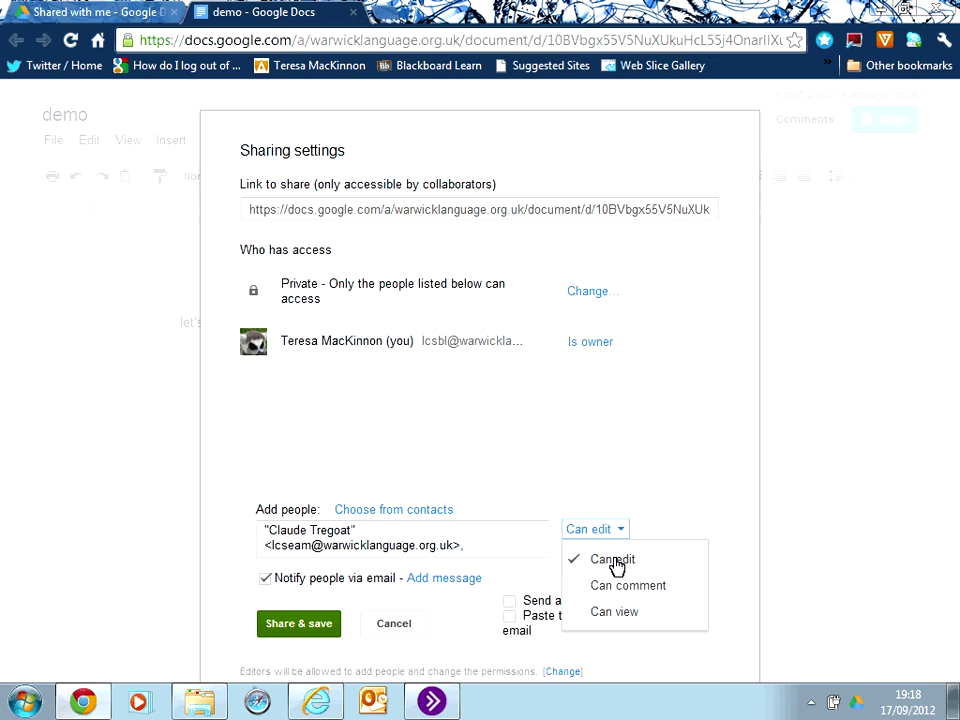
left_click(675, 514)
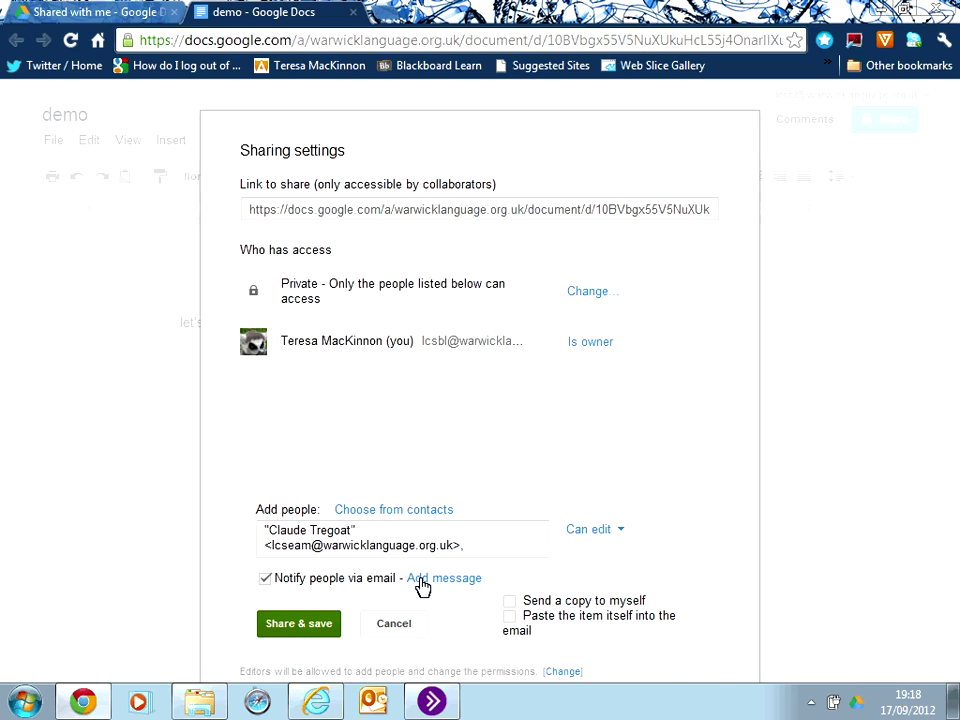
left_click(422, 585)
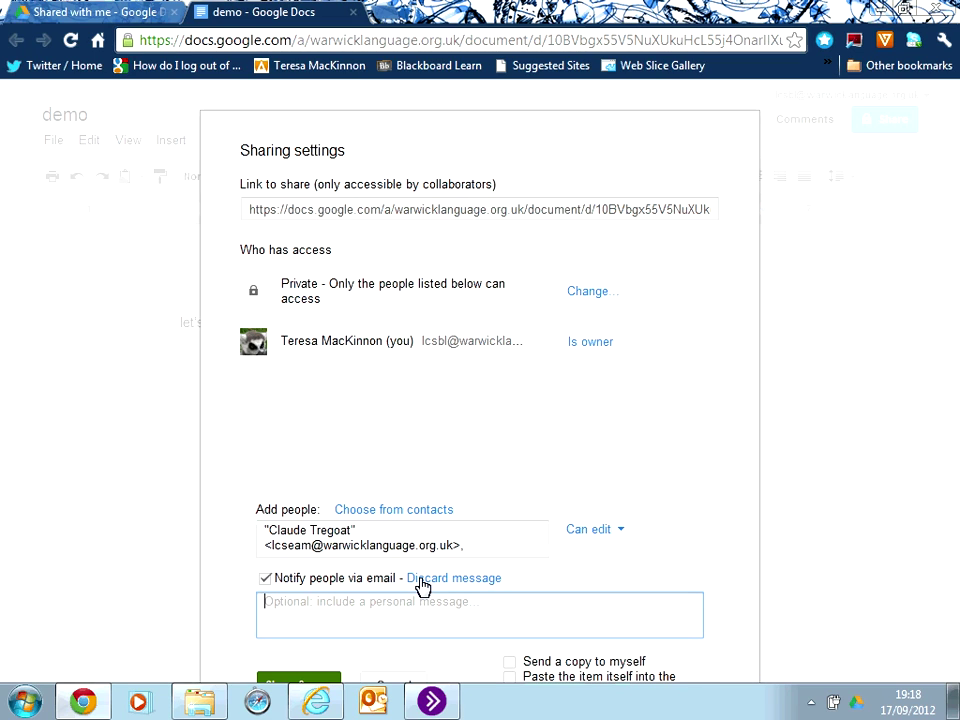
left_click(702, 561)
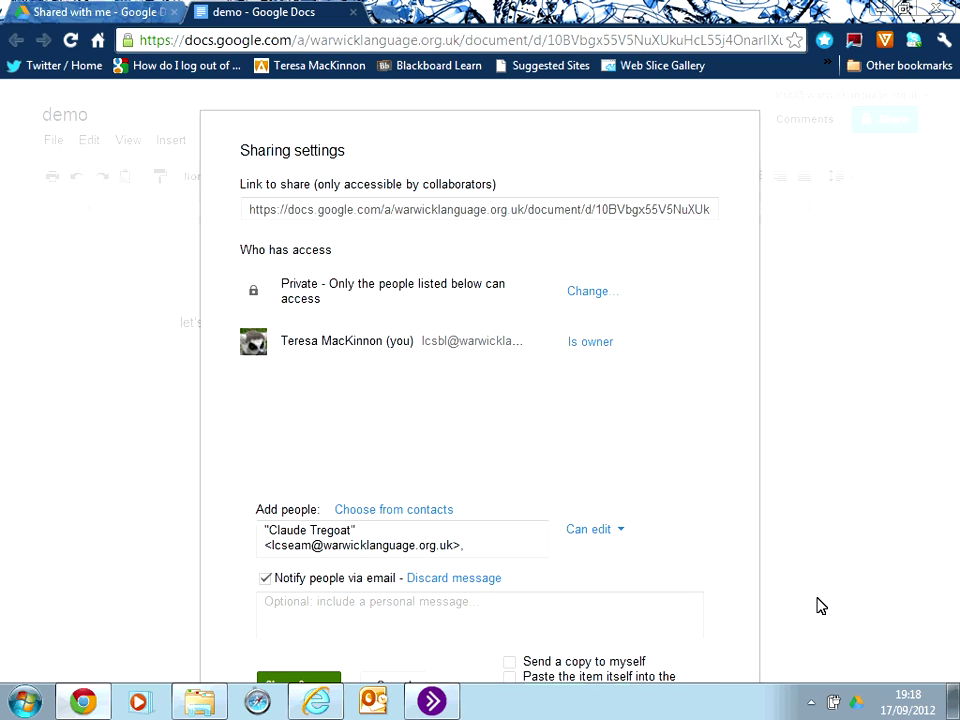
left_click(467, 580)
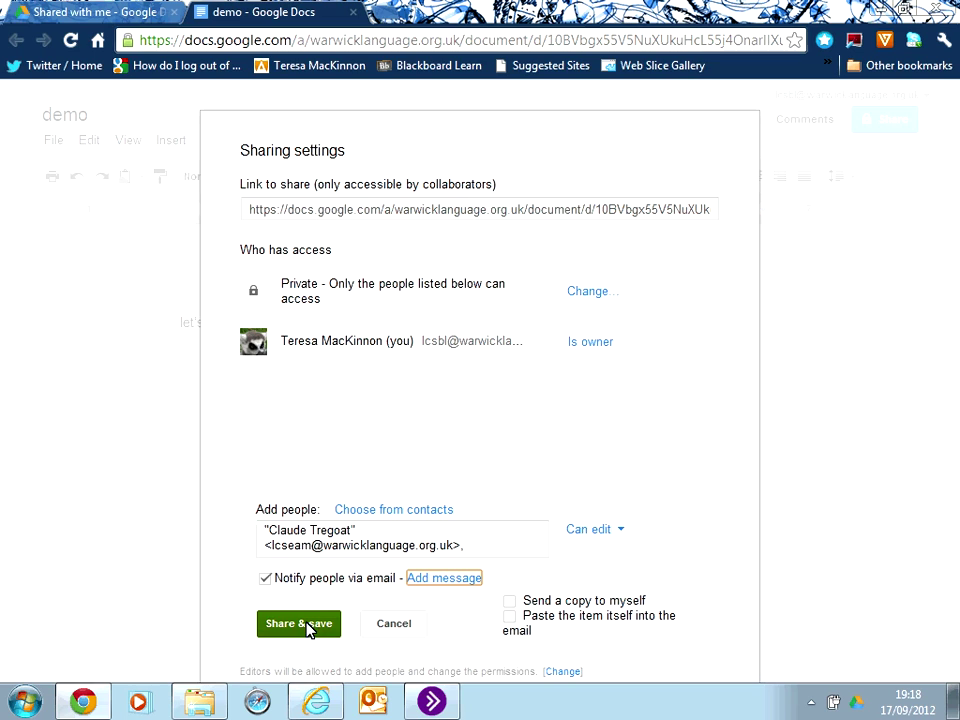
Cancel the pending invitation and close demo's sharing settings.
left_click(408, 627)
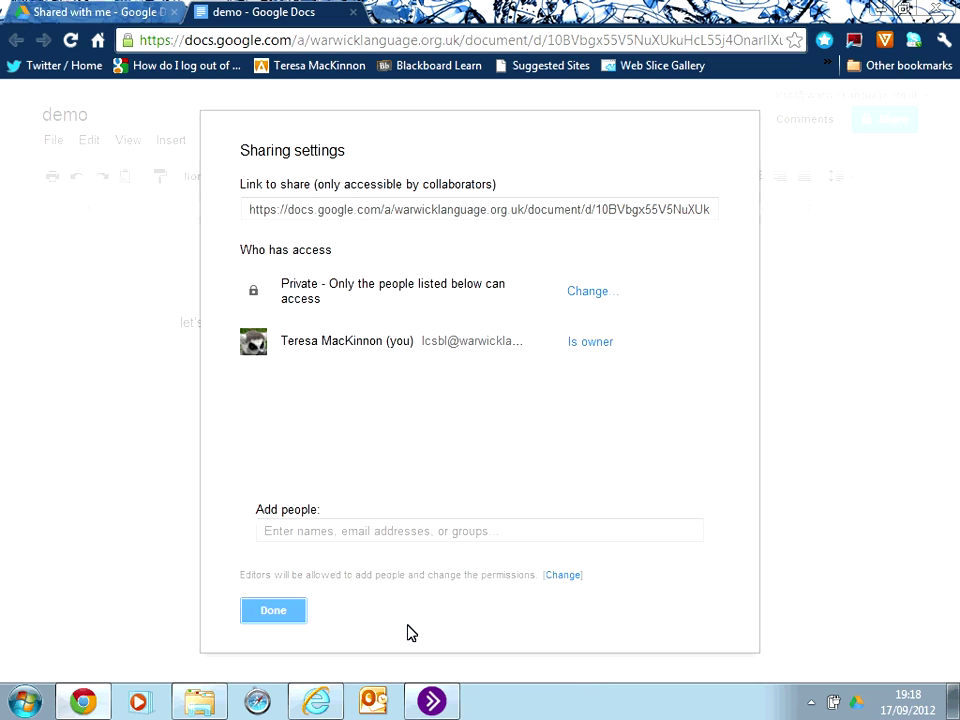
left_click(272, 611)
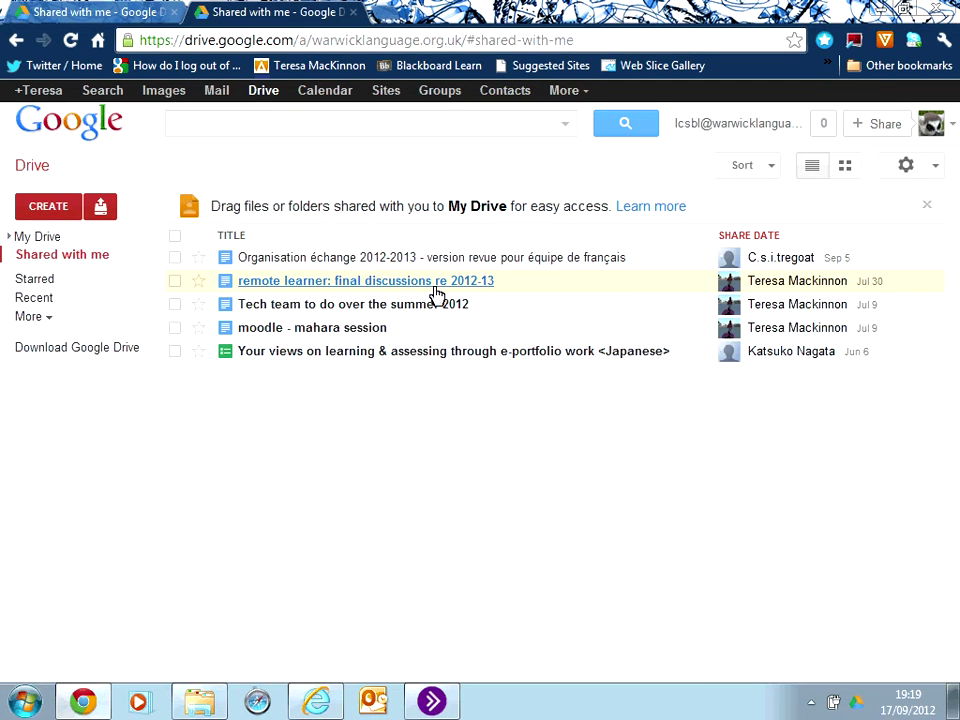
Show more sidebar views, then check the Sort and Settings menus without changing anything.
left_click(30, 317)
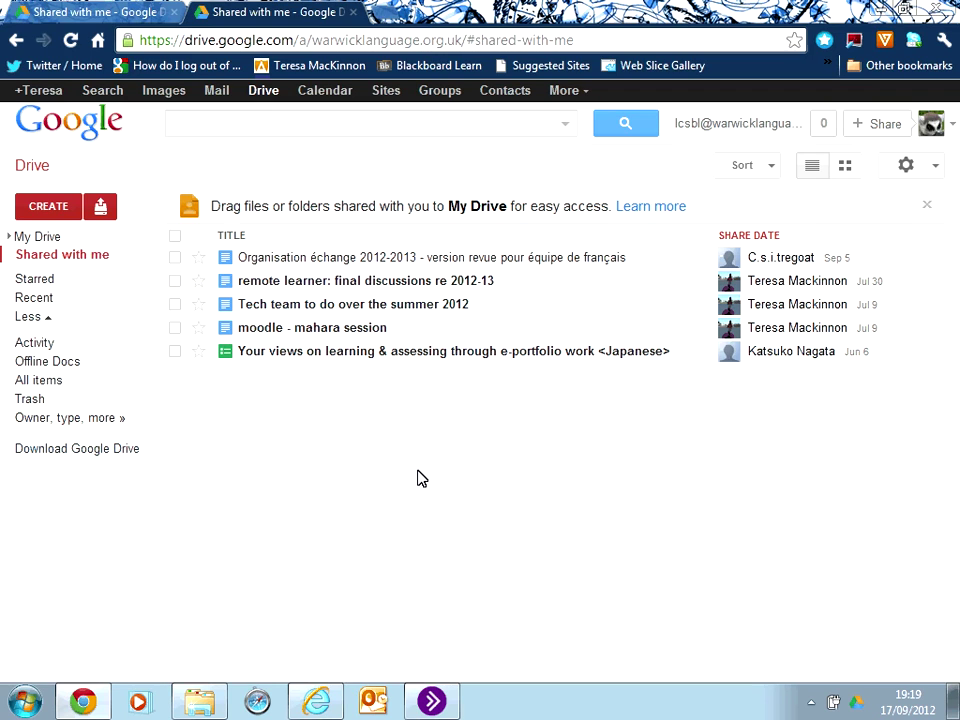
left_click(776, 168)
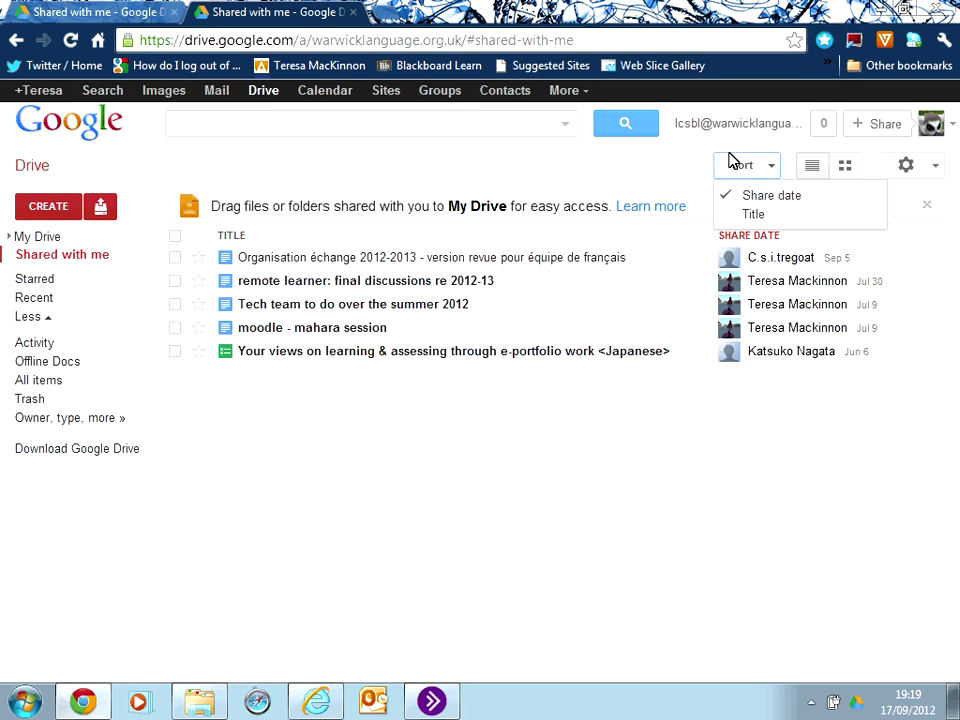
left_click(684, 167)
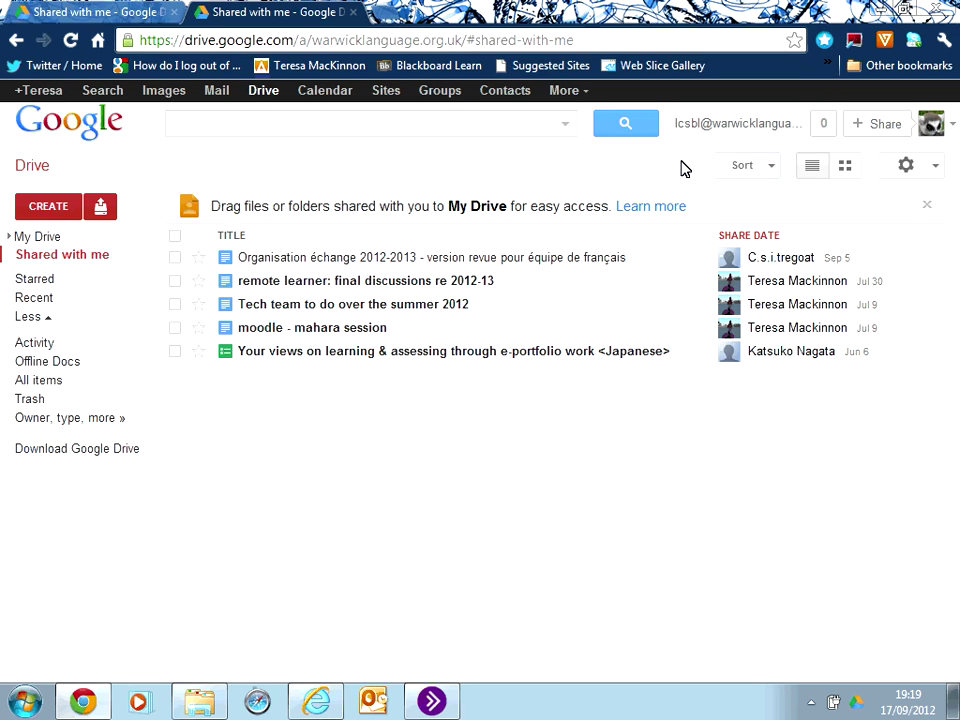
left_click(933, 168)
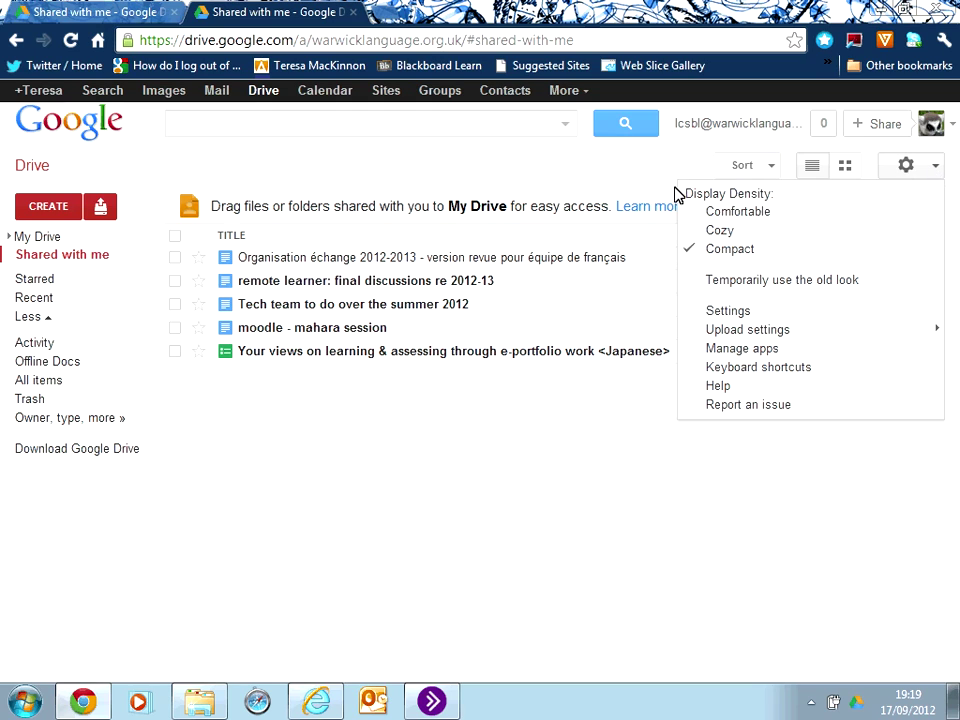
left_click(633, 171)
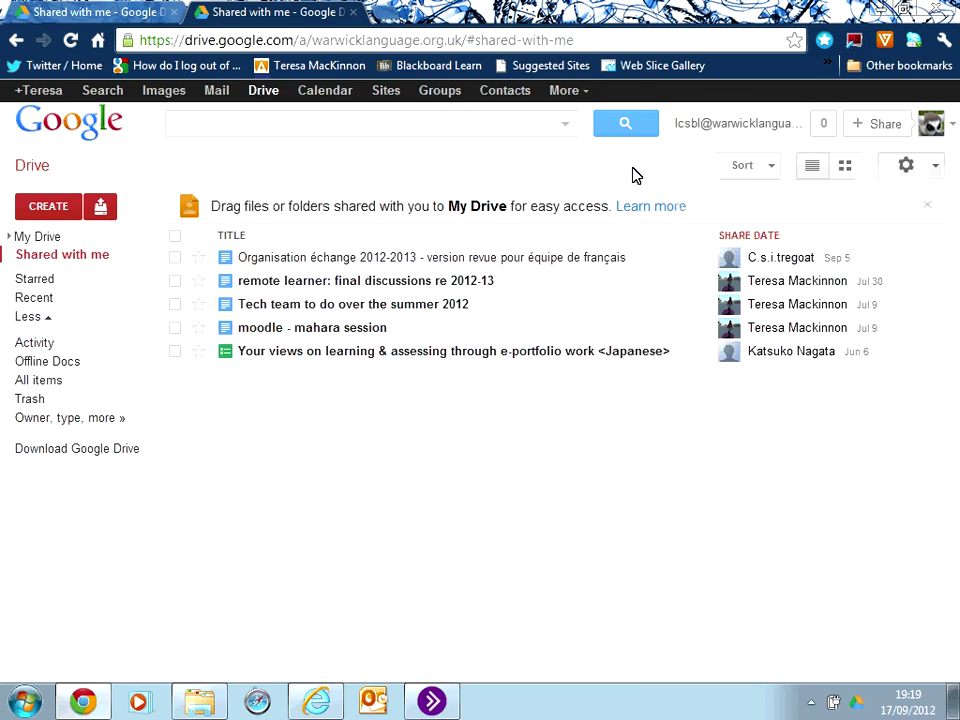
Switch the Shared with me files to grid view thumbnails.
left_click(846, 170)
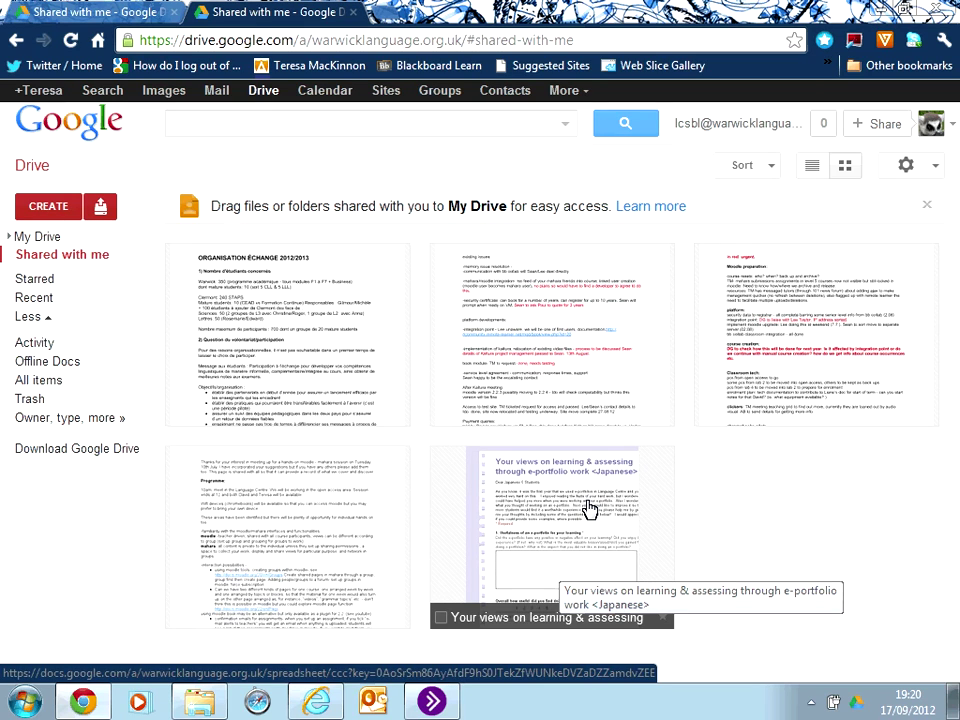
Browse My Drive, Shared with me and Recent, then open the demo document.
left_click(47, 238)
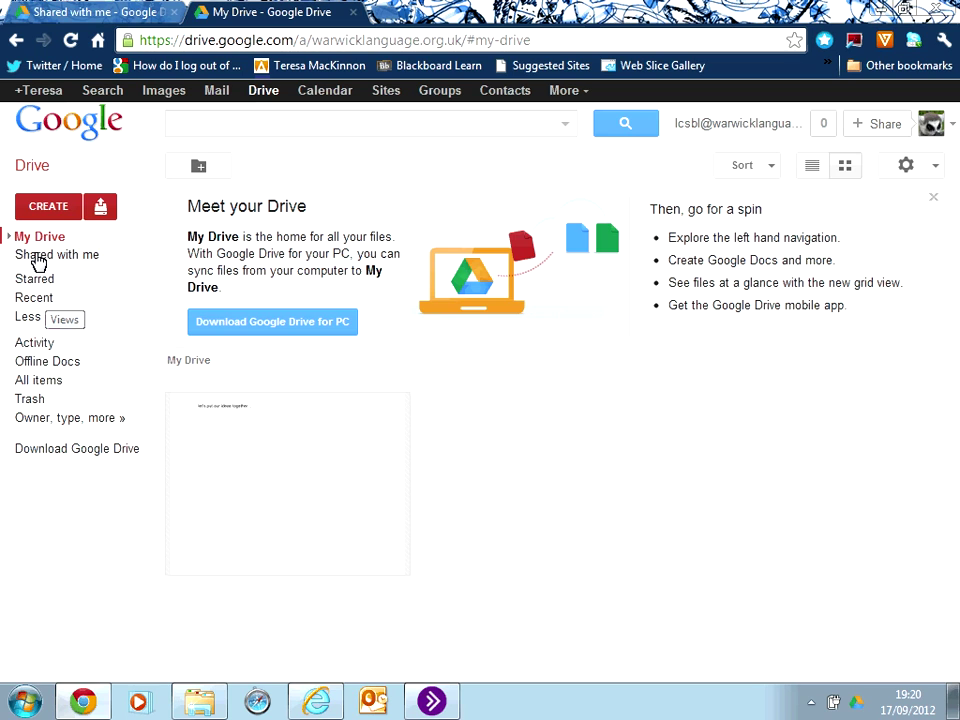
left_click(35, 260)
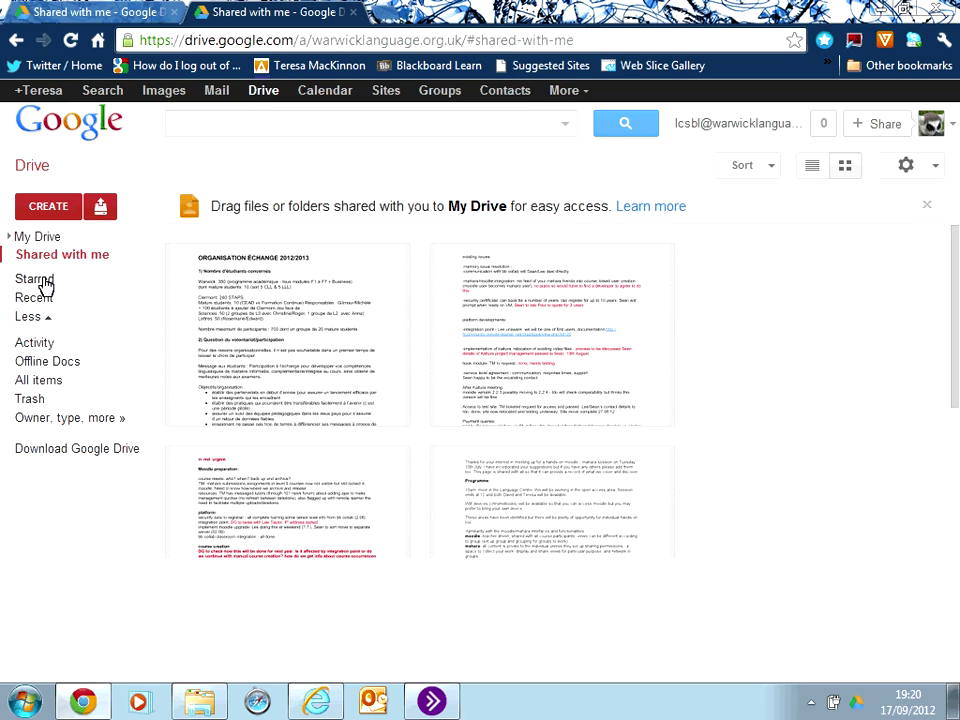
left_click(40, 300)
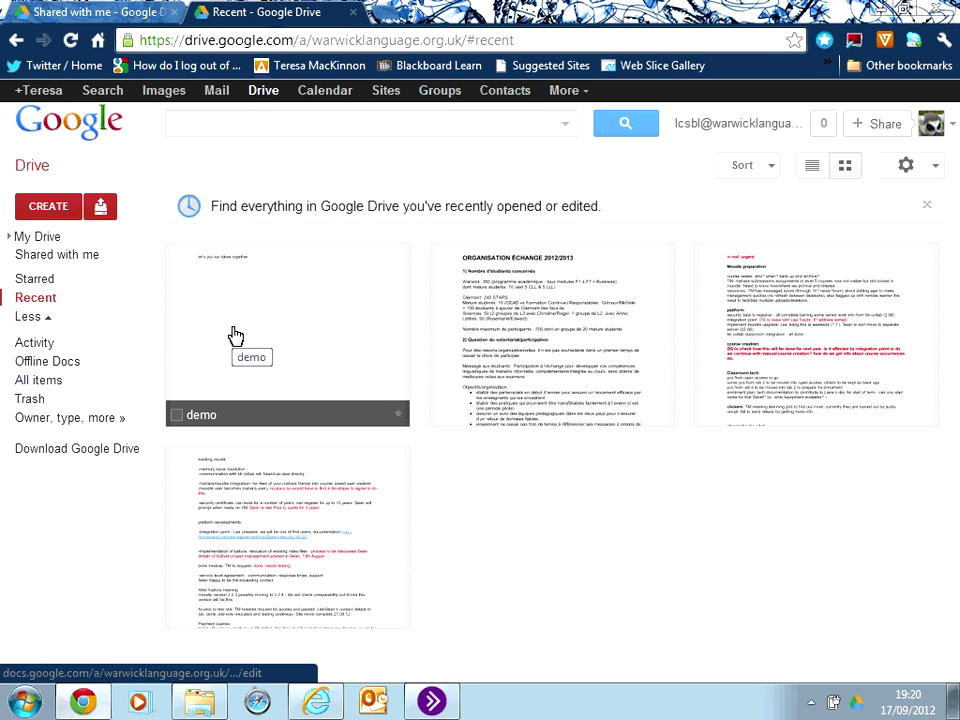
left_click(232, 338)
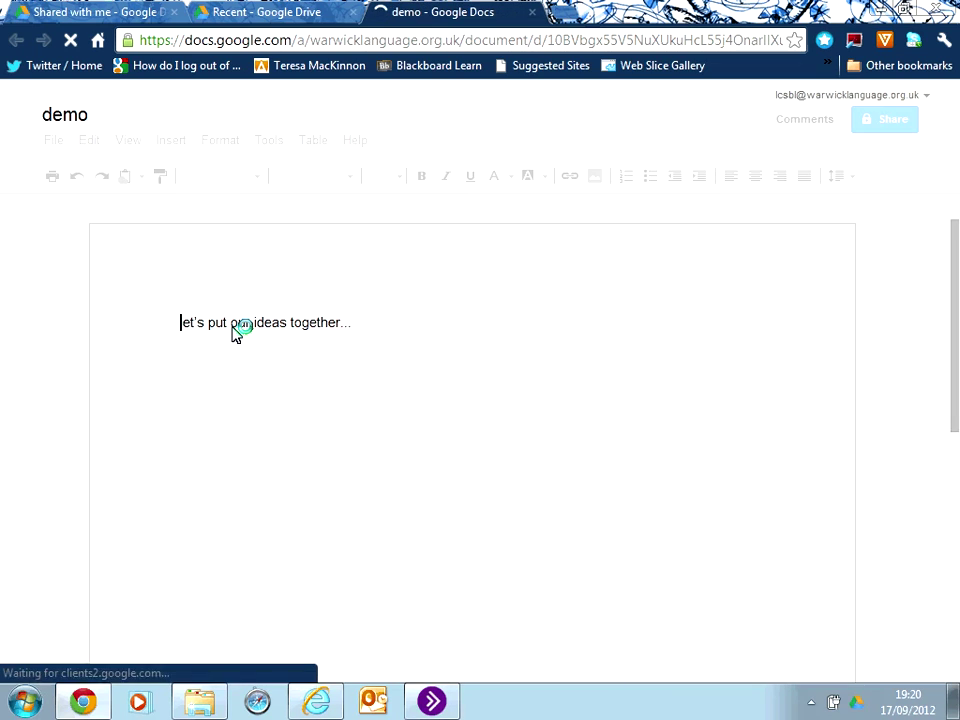
Add an empty line after the text, then bring up File > Download as.
left_click(394, 322)
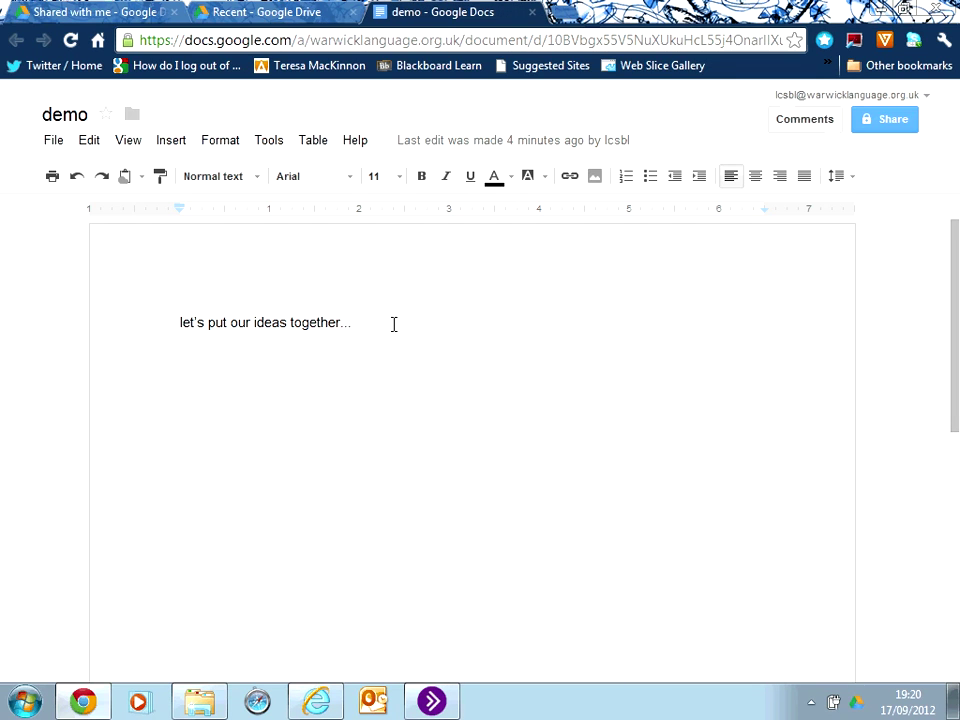
key("Return")
key("Return")
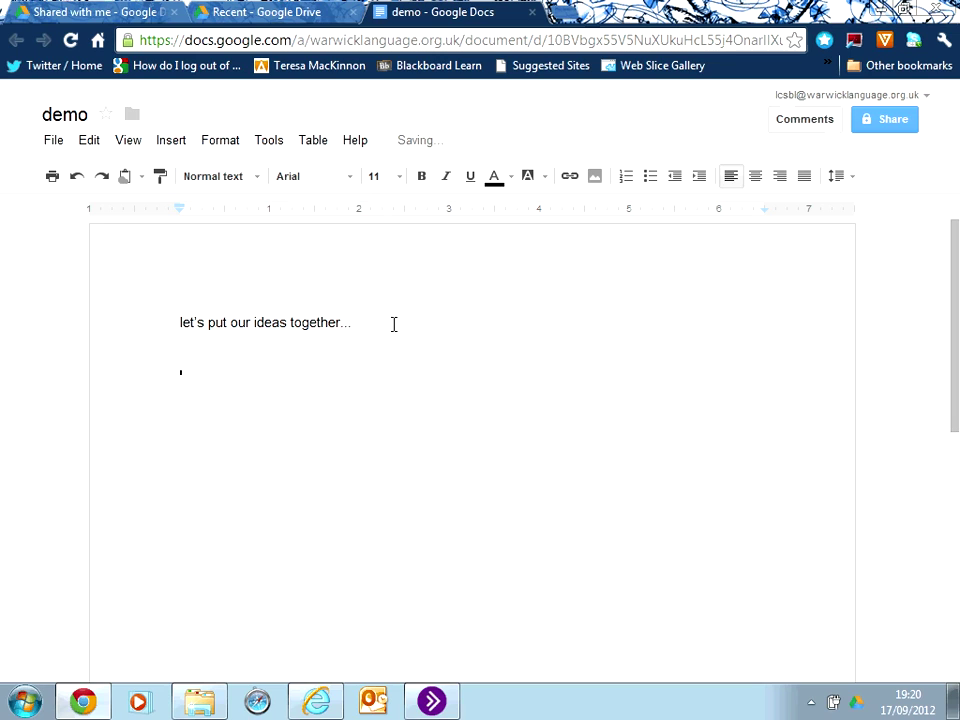
left_click(53, 141)
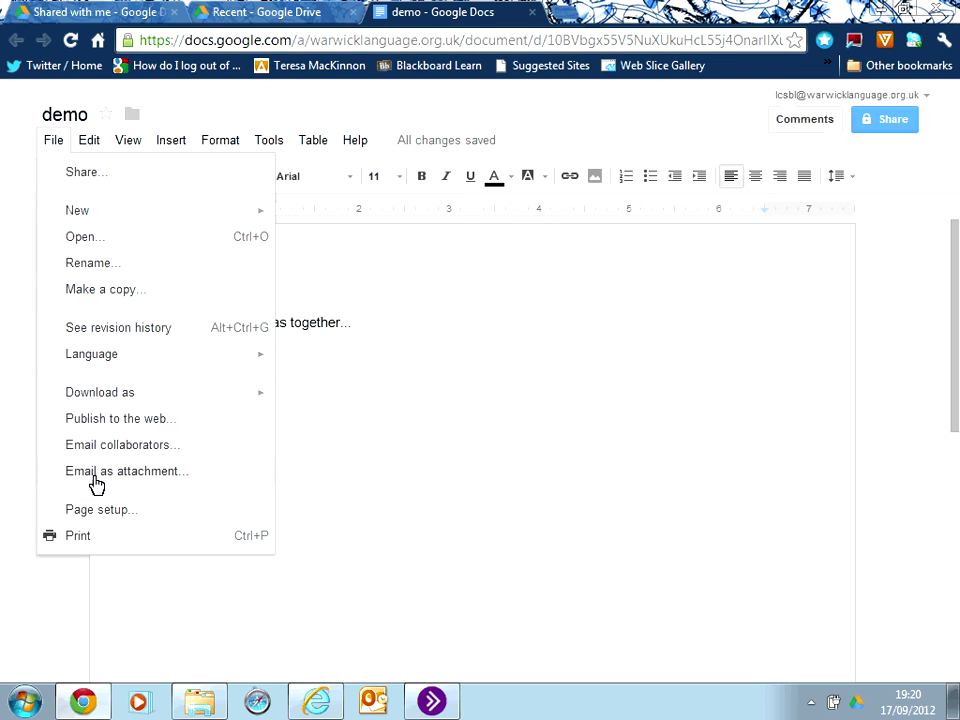
mouse_move(135, 400)
Dismiss the File menu so the demo document with its single line is visible.
left_click(62, 621)
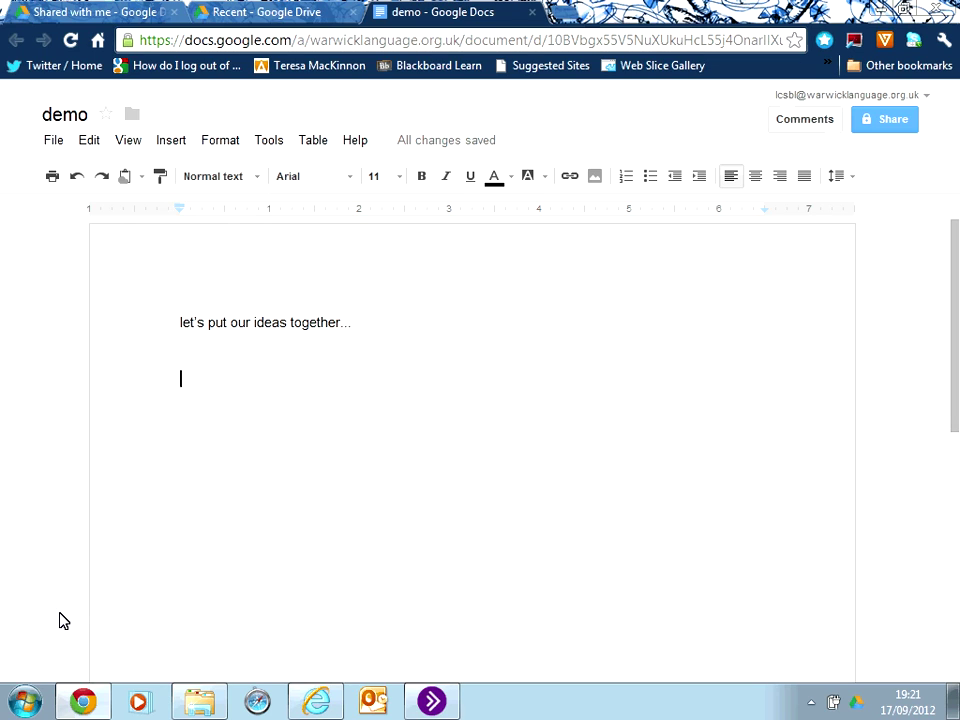